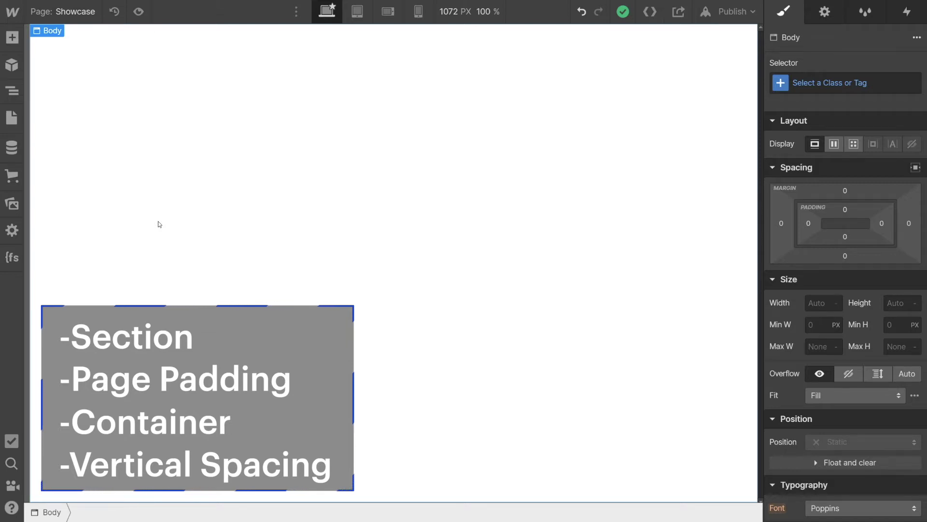
Step: Insert a Section into the page body and set its HTML tag to section
key("ctrl+e")
type("sec")
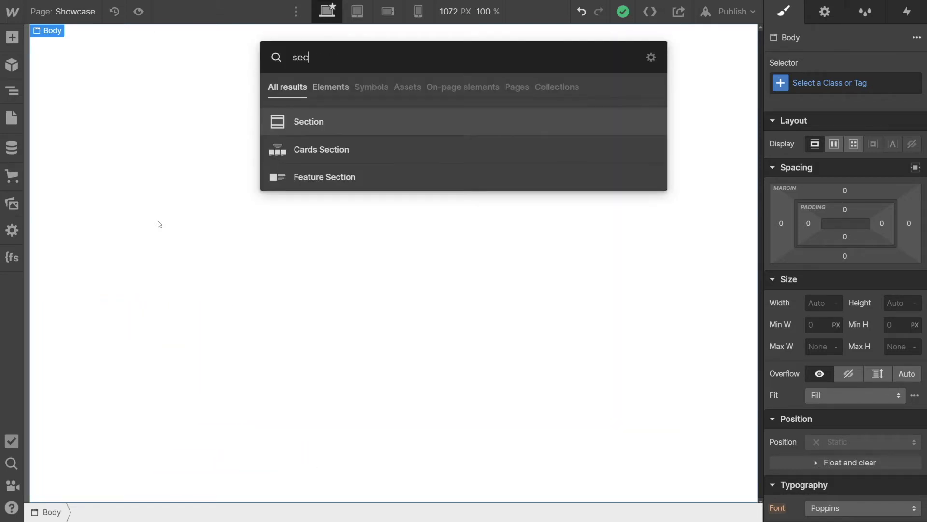
key("Return")
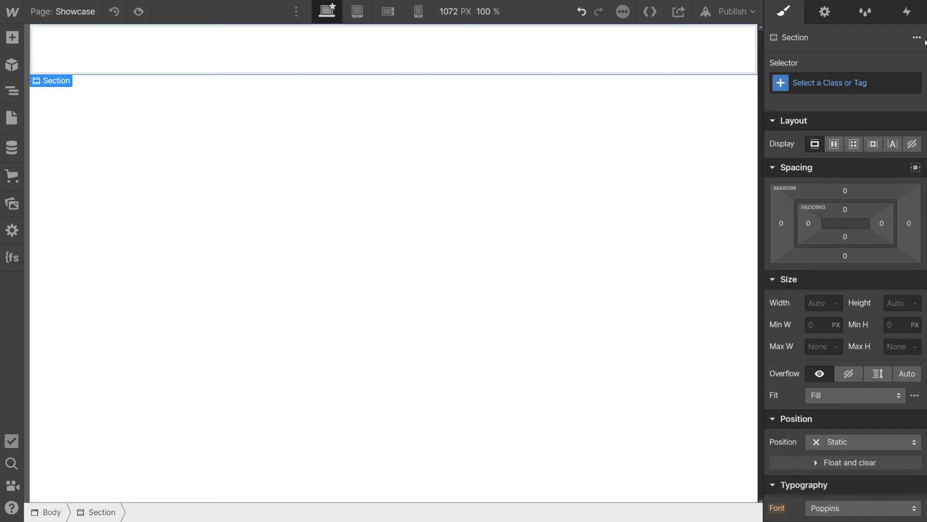
left_click(833, 16)
left_click(827, 87)
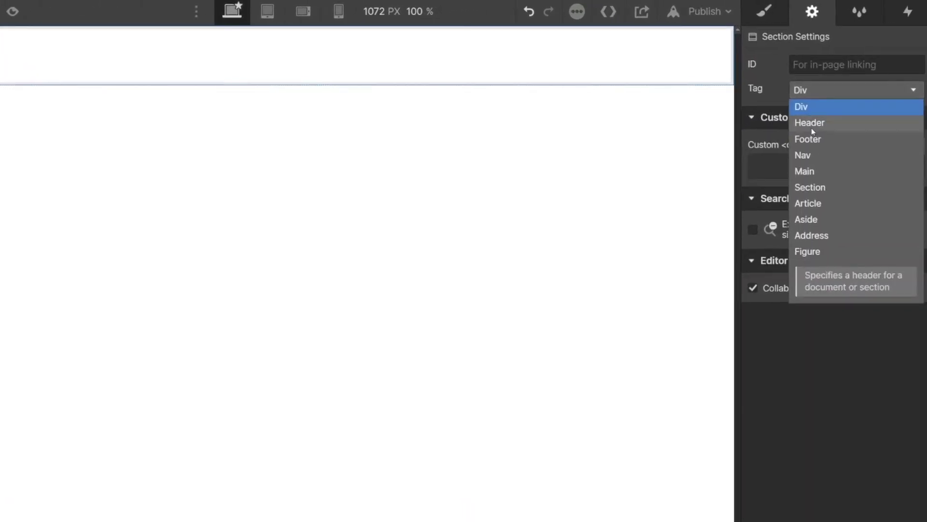
left_click(807, 188)
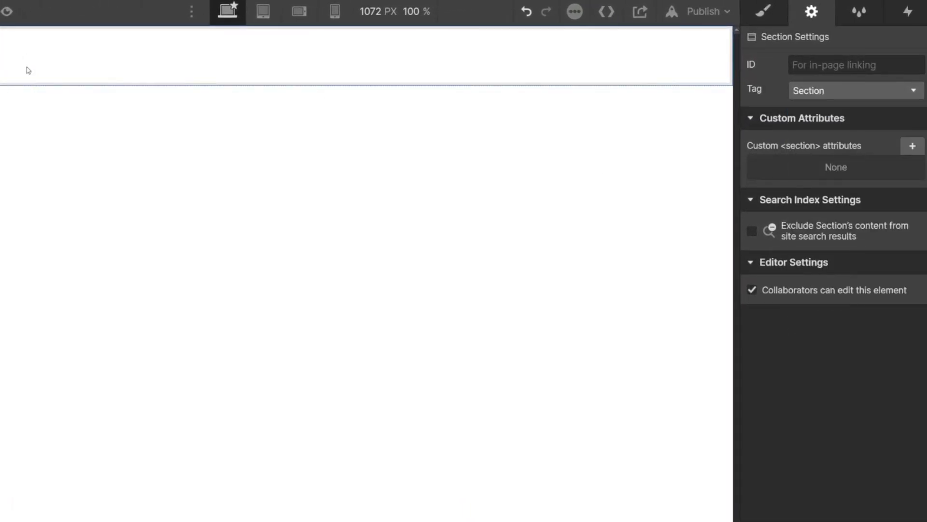
left_click(763, 11)
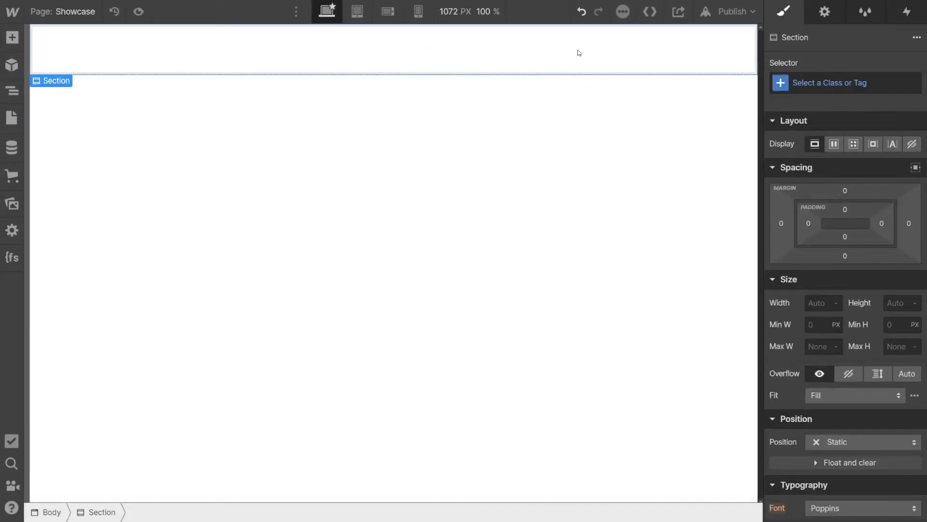
Step: Add a Div Block inside the Section with the page-padding class
key("ctrl+e")
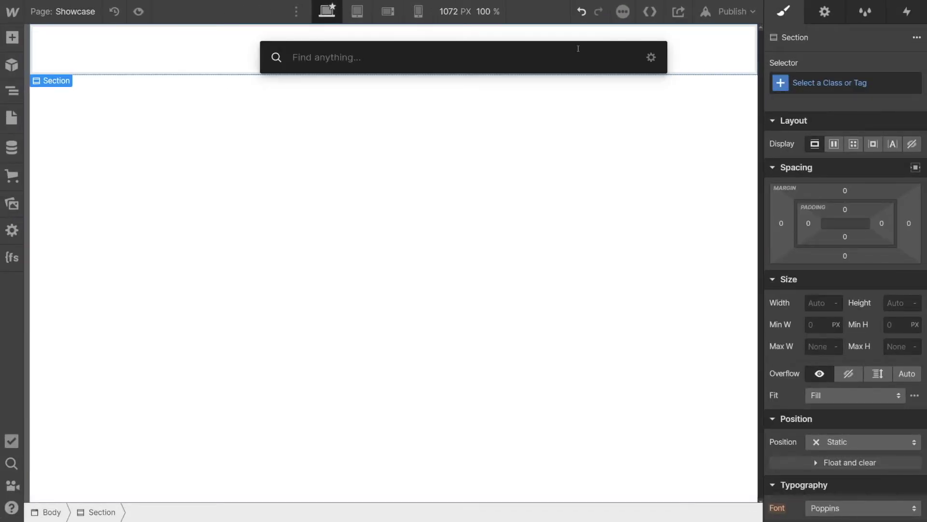
type("di")
key("Return")
key("ctrl+Return")
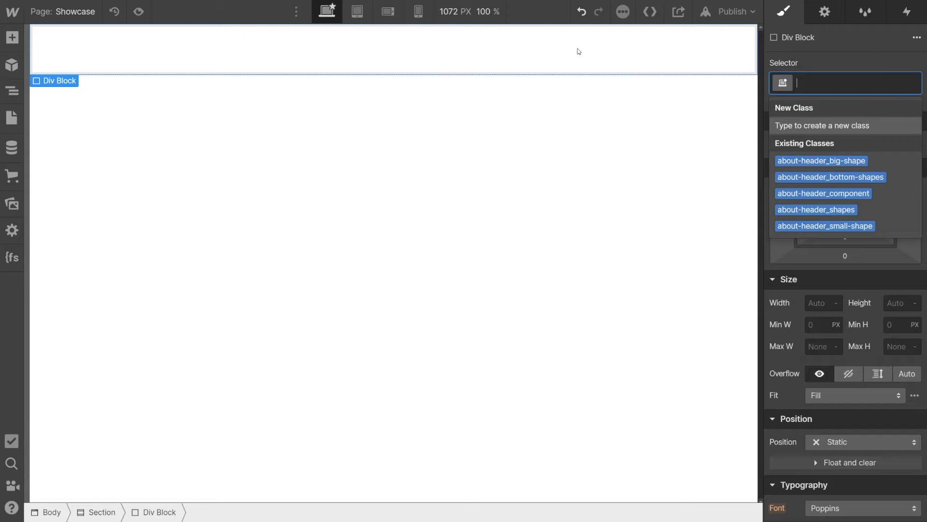
type("pagepad")
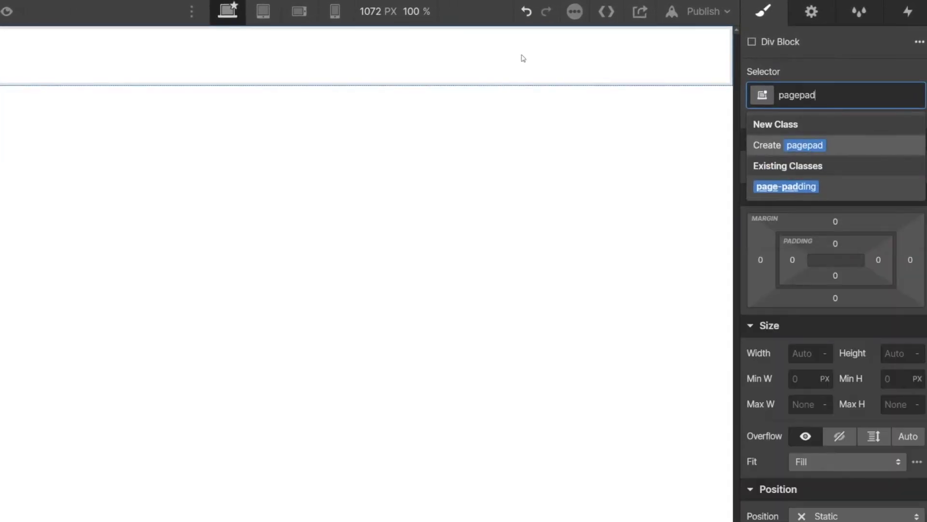
key("Down")
key("Return")
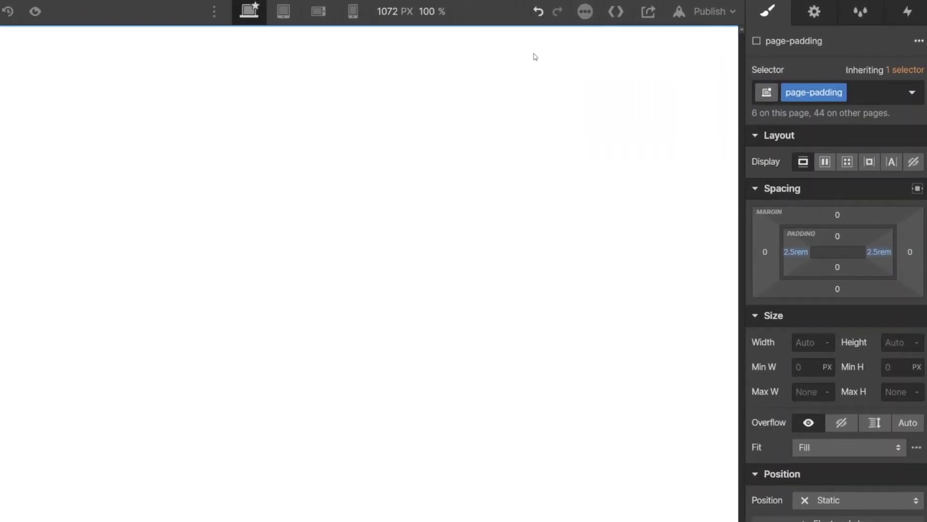
Step: Nest a Container inside page-padding with the container-large class
key("ctrl+e")
type("co")
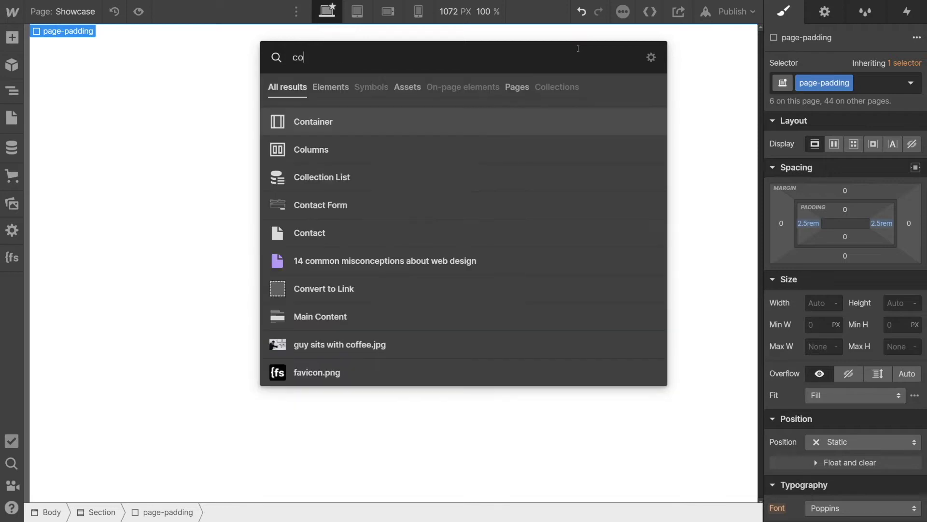
type("nt")
key("Return")
key("ctrl+Return")
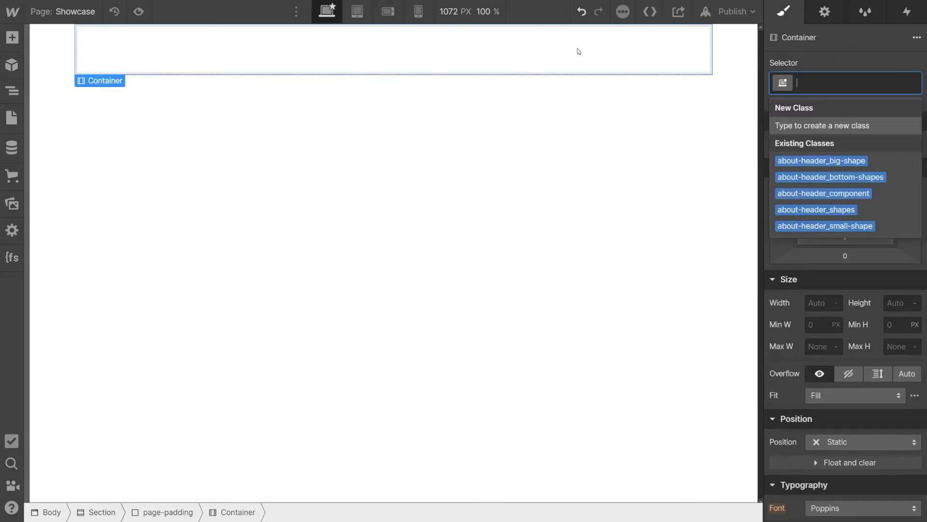
type("conta")
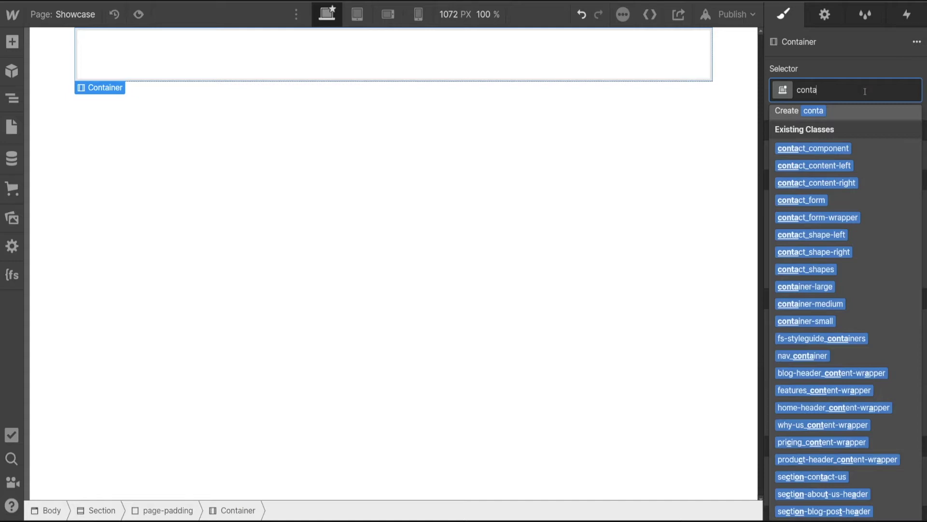
type("inl")
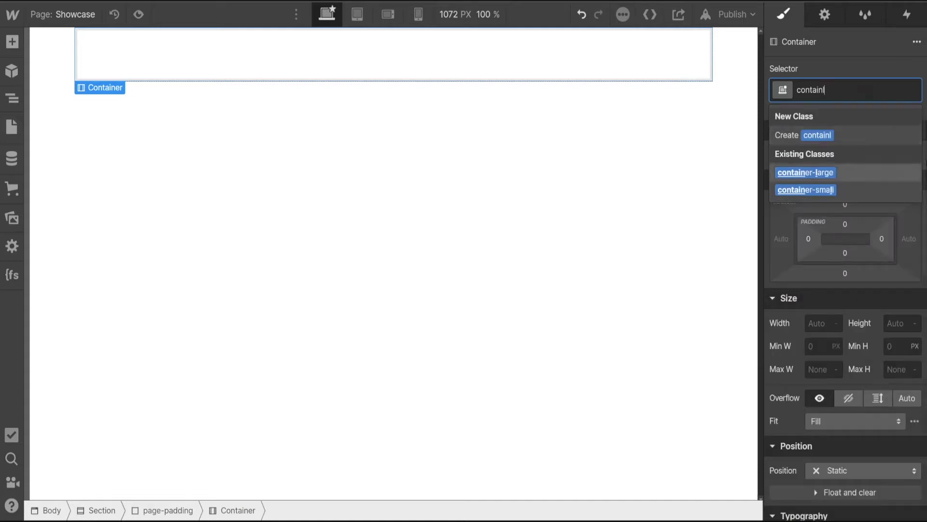
left_click(804, 172)
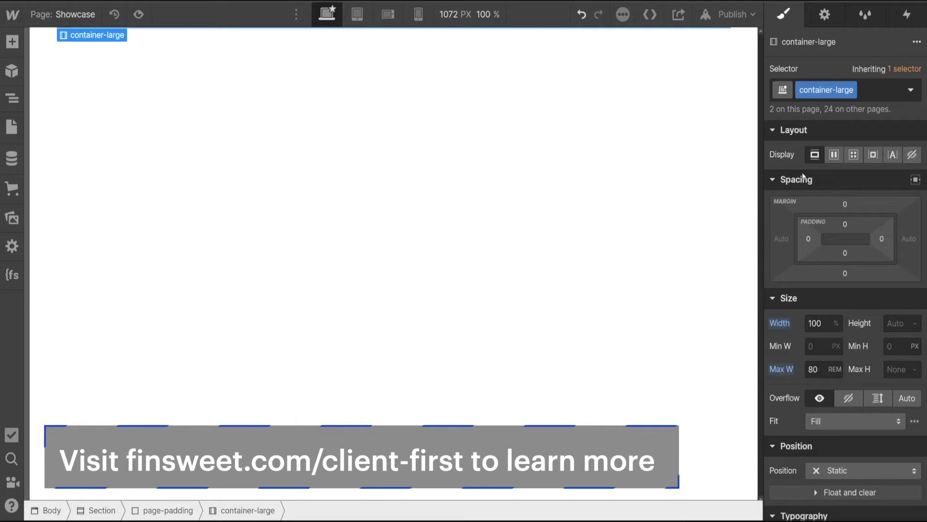
Step: Add a Div Block in container-large classed padding-vertical plus combo class padding-xhuge (8rem)
key("ctrl+k")
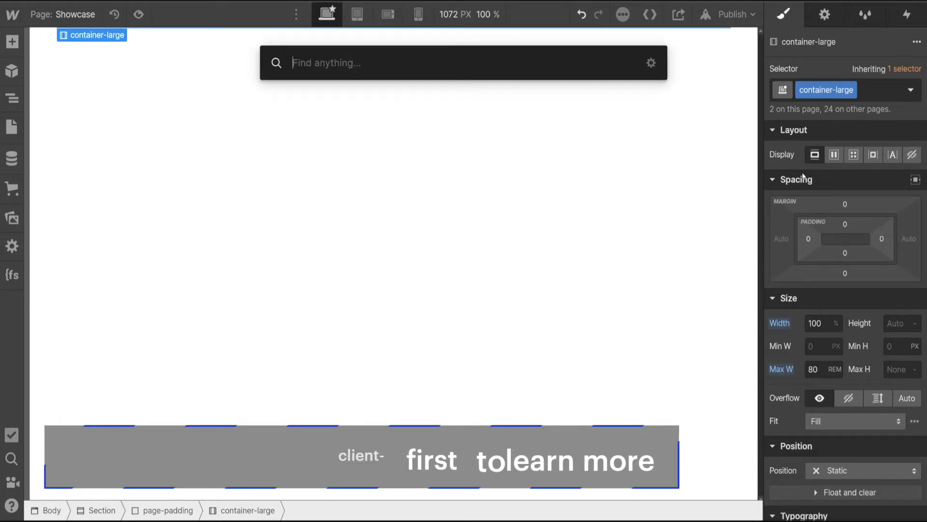
type("di")
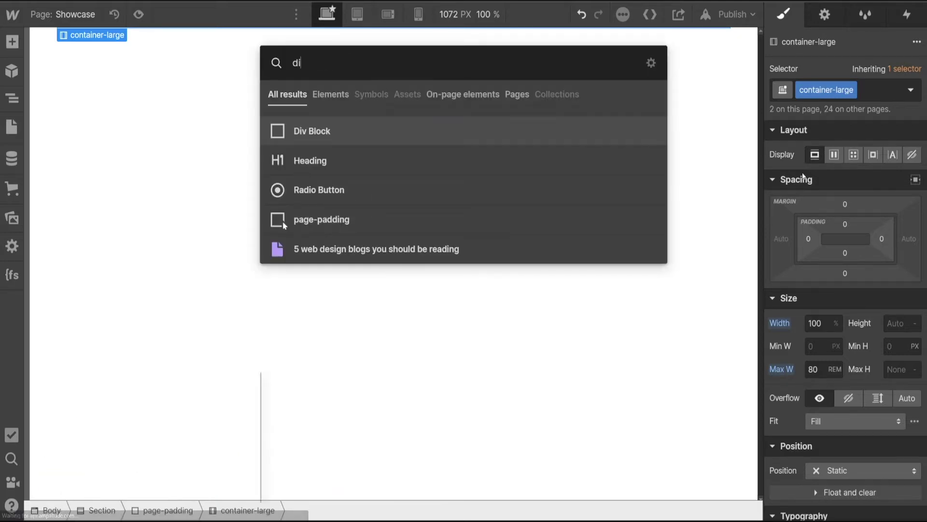
key("Return")
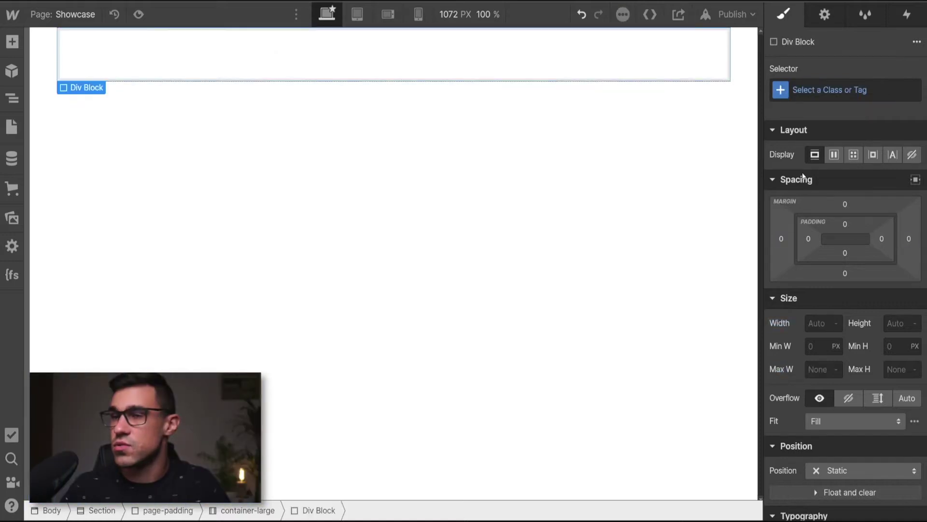
key("ctrl+Return")
type("pa")
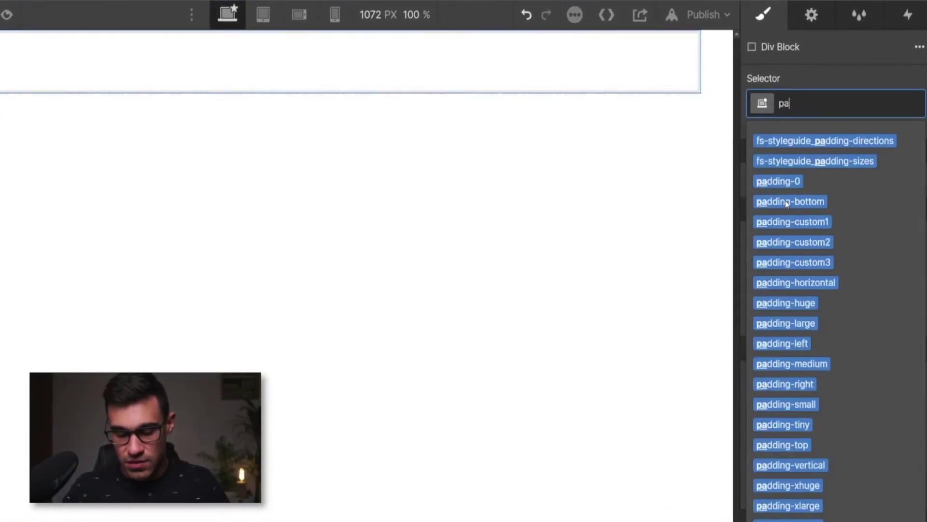
type("dver")
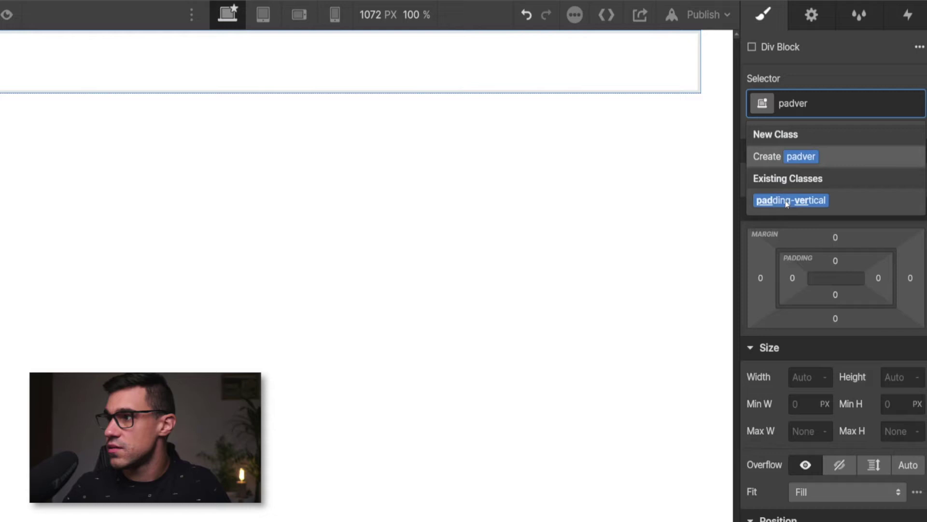
left_click(785, 201)
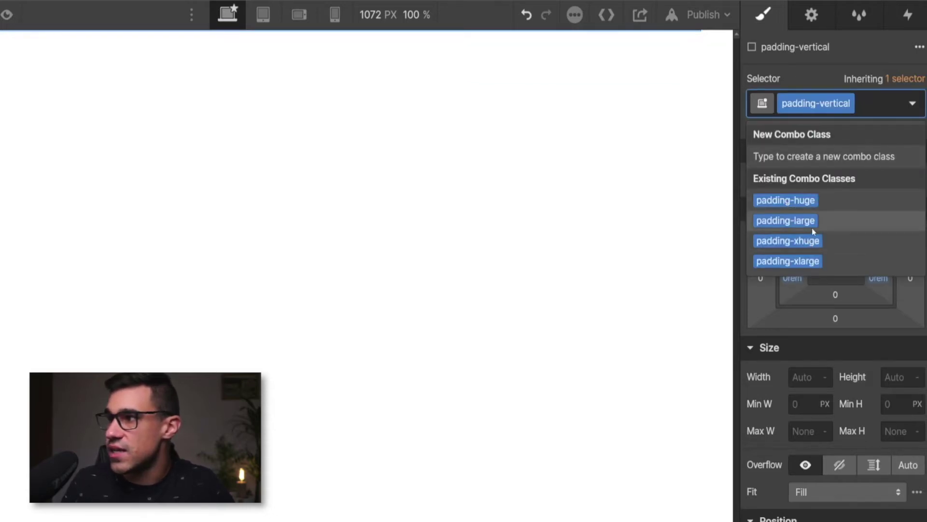
left_click(816, 242)
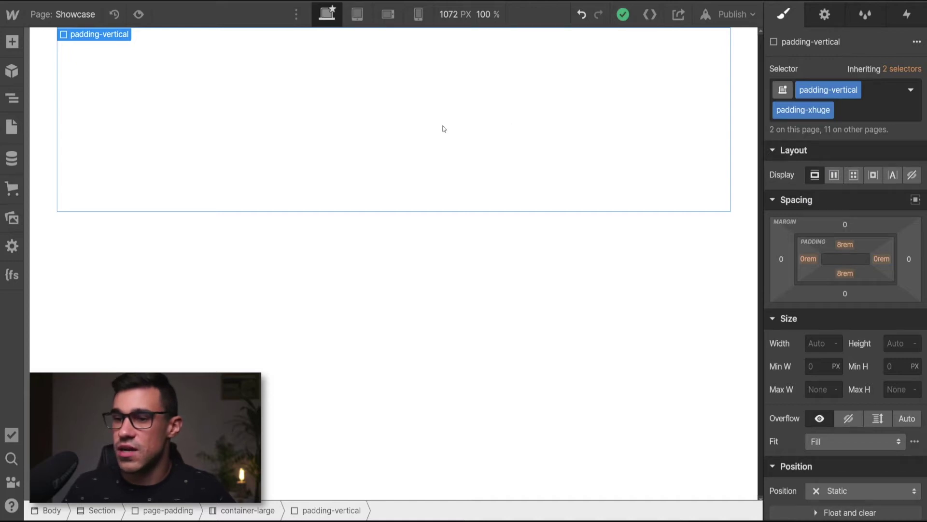
Step: Select the Section under Body and save it as symbol 'ss - Section Structure'
key("ctrl+Up")
key("ctrl+Up")
key("ctrl+Up")
key("ctrl+Up")
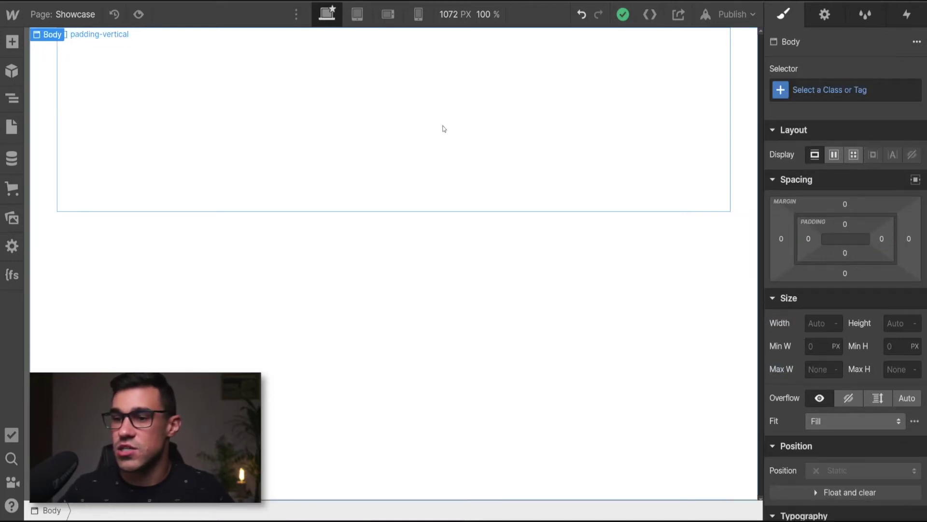
key("ctrl+Down")
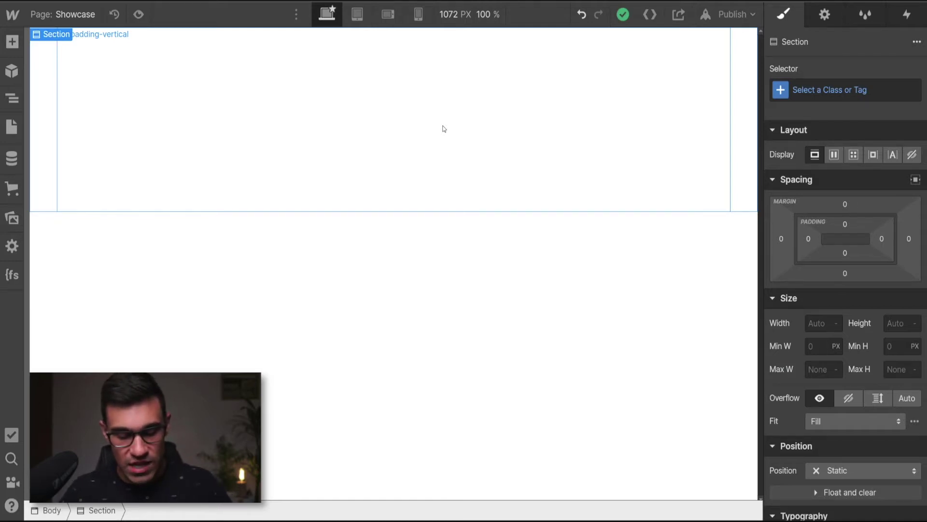
key("ctrl+shift+a")
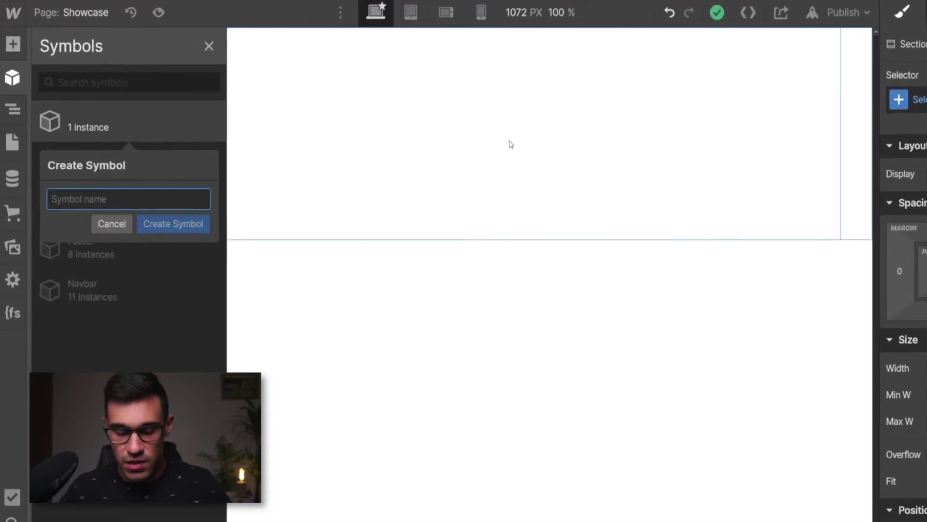
type("ss - Section Structure")
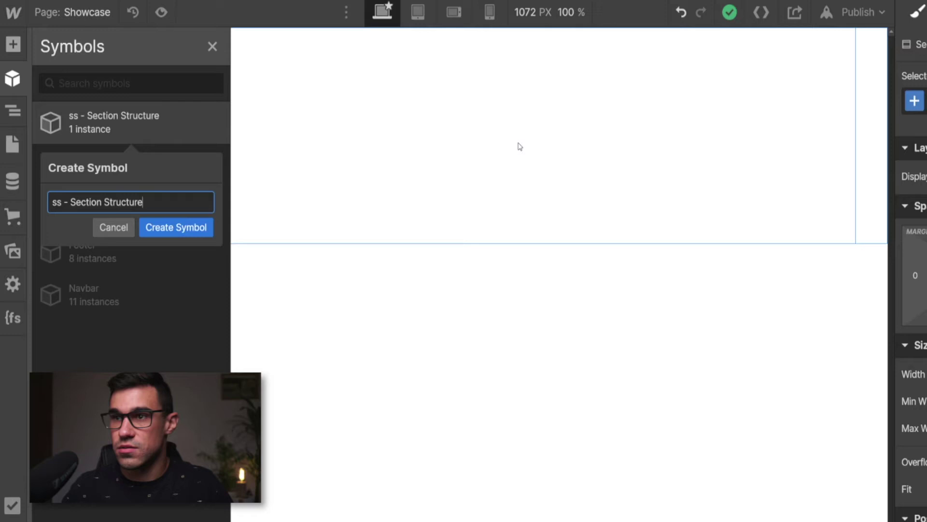
left_click(166, 228)
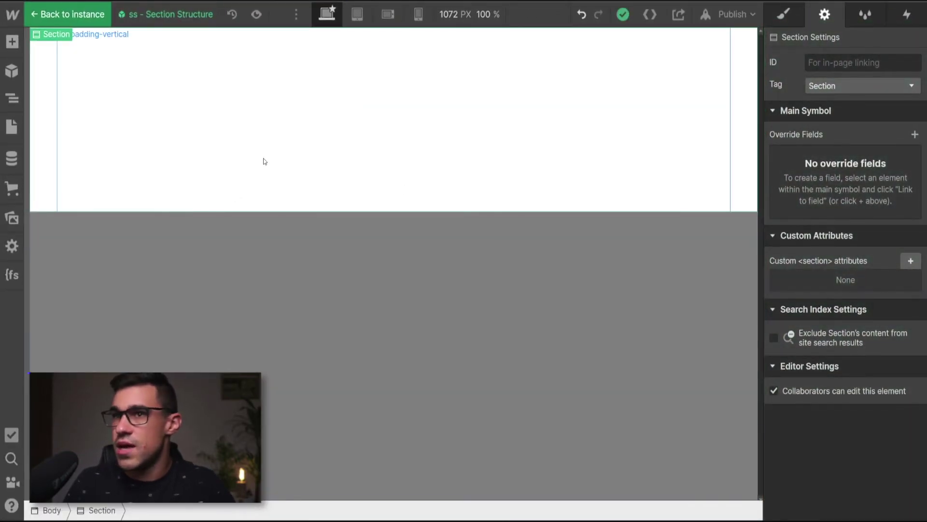
Step: Return to the page and unlink the ss - Section Structure instance into a plain Section
double_click(315, 265)
left_click(185, 158)
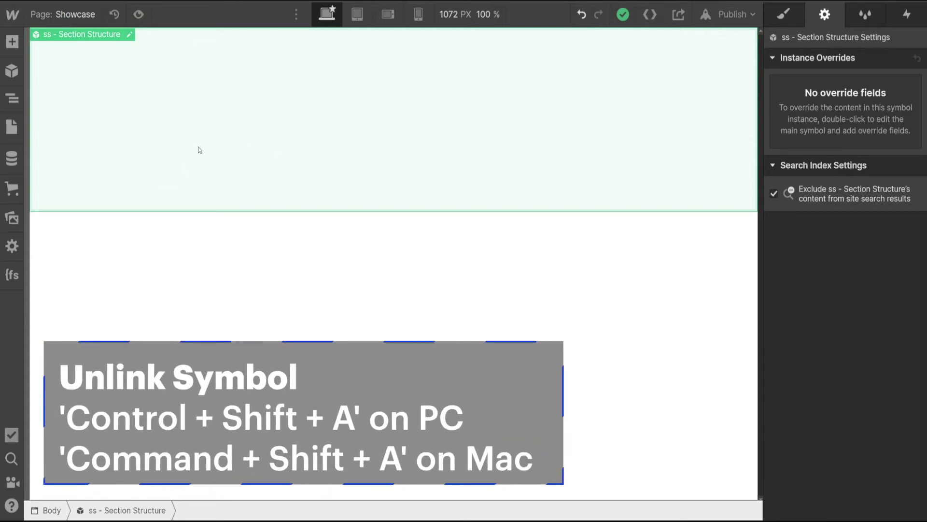
key("ctrl+shift+a")
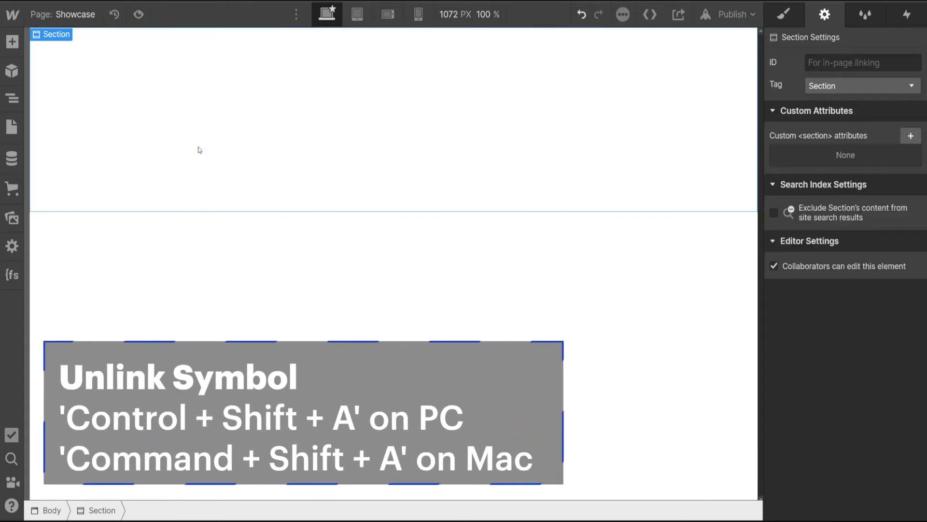
Step: Give the Section the existing section-showcase-hero class
key("ctrl+Return")
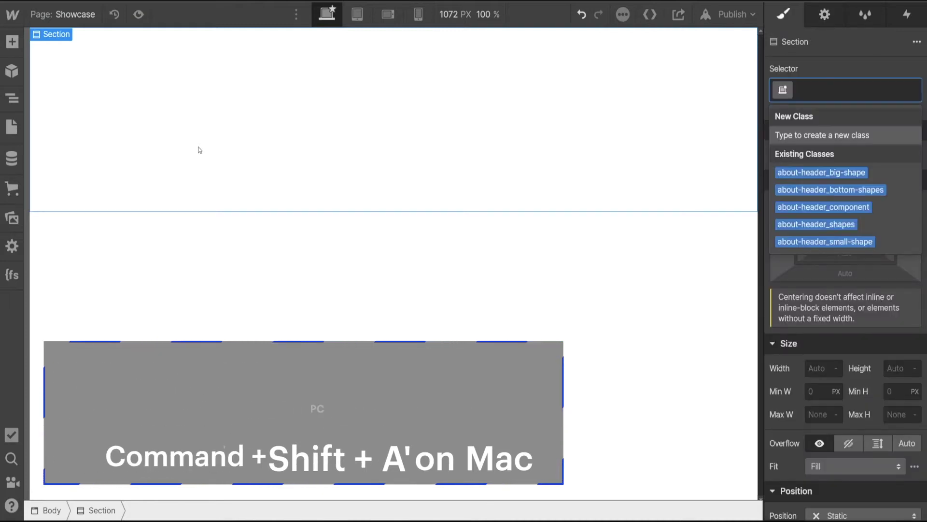
type("se")
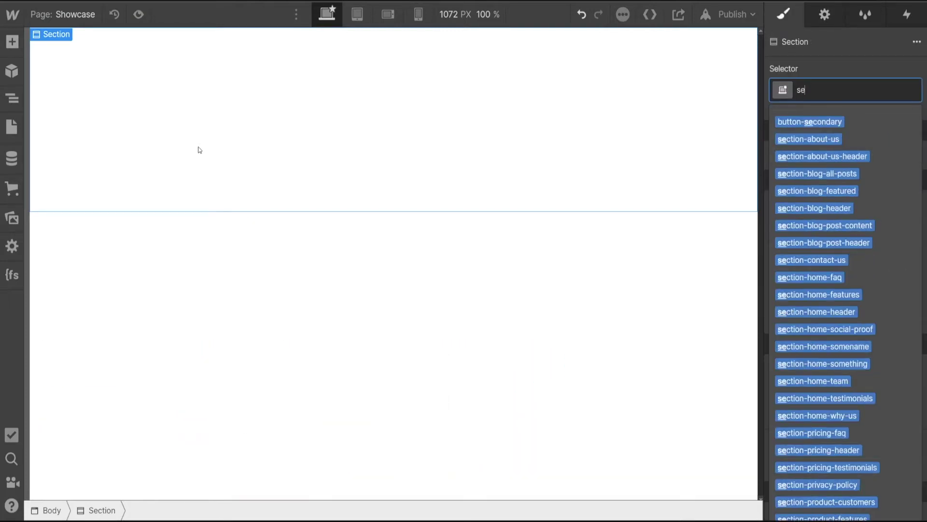
type("ction-")
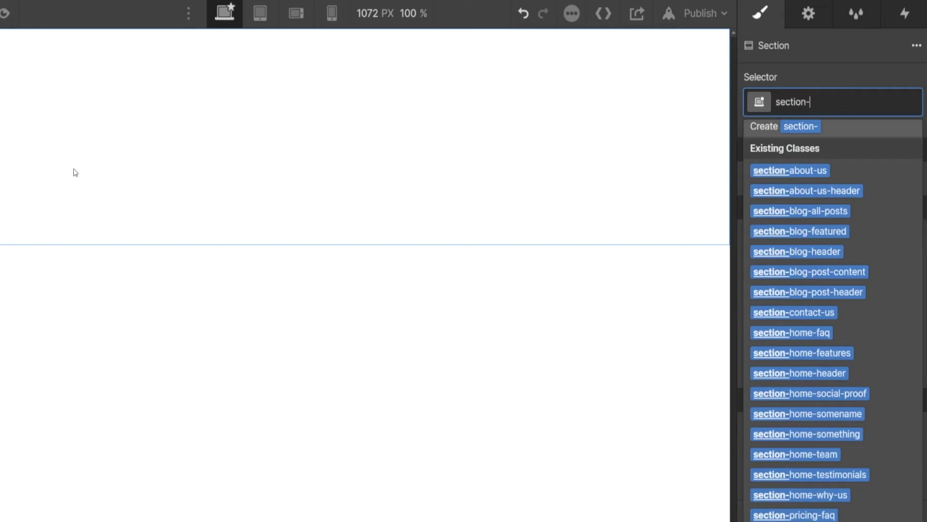
type("showca")
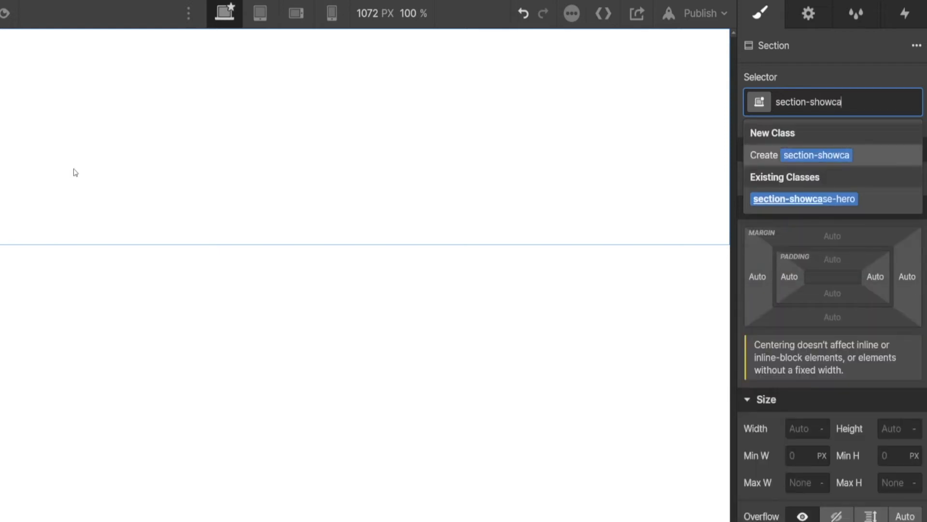
type("se")
key("Down")
key("Return")
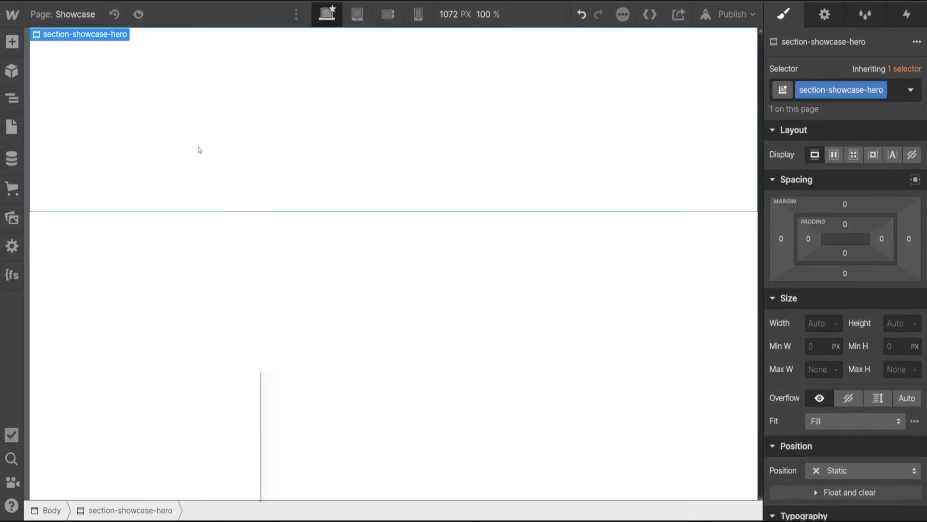
left_click(137, 268)
left_click(145, 166)
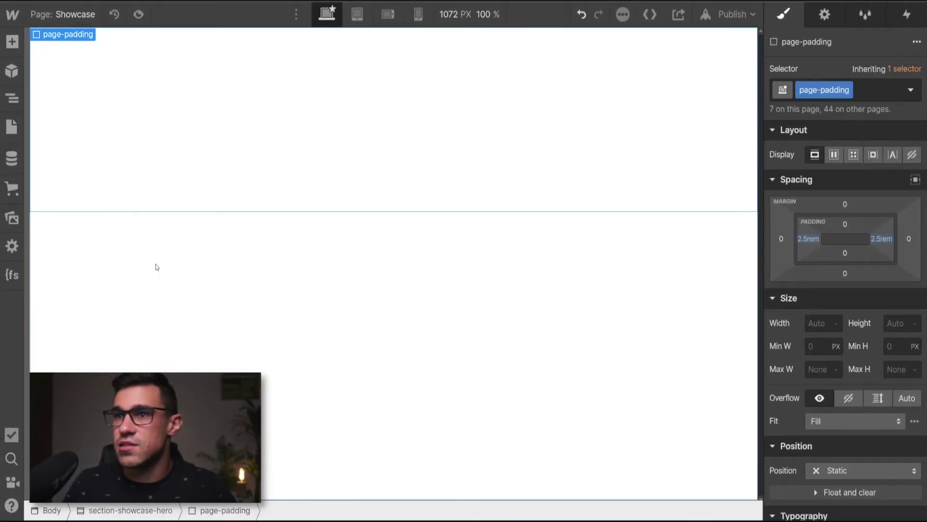
left_click(241, 286)
Step: Insert the 'ss' structure symbol and unlink it into a plain Section
key("ctrl+e")
type("s")
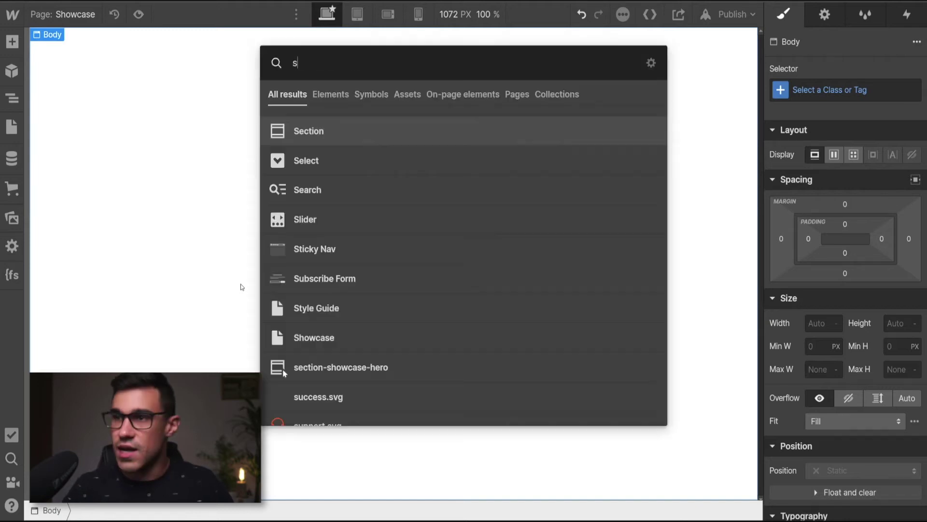
type("s")
key("Return")
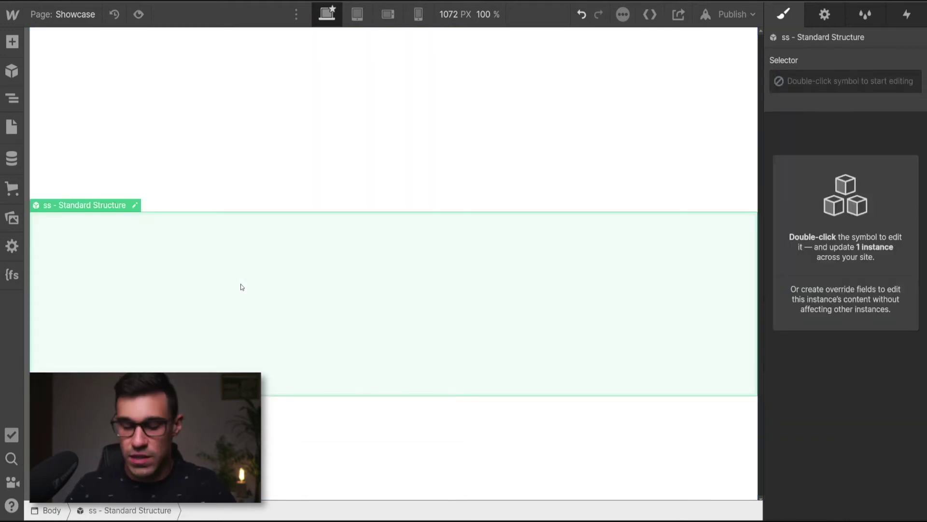
key("ctrl+e")
type("ss")
key("Escape")
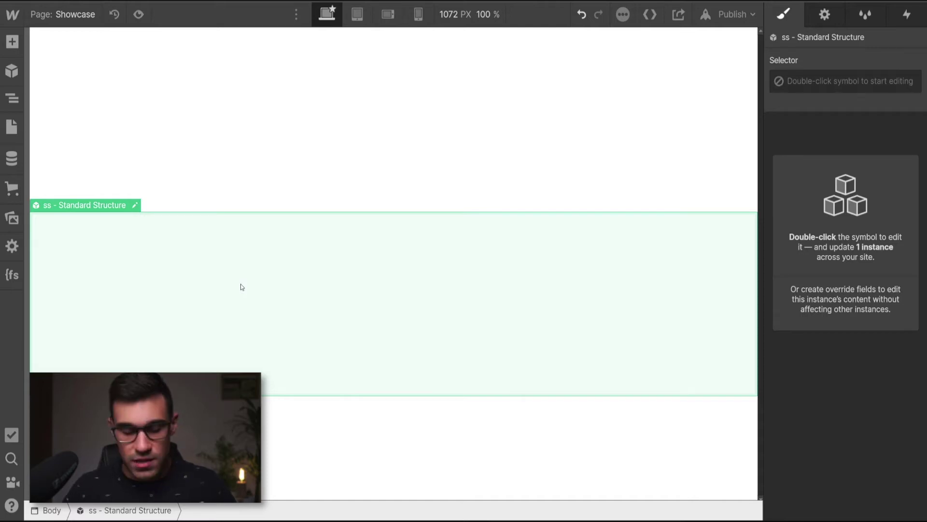
key("ctrl+z")
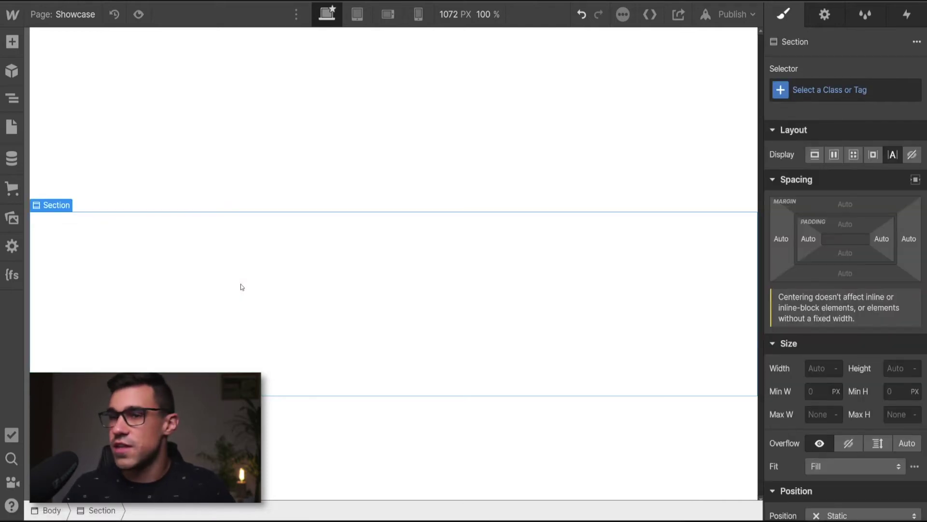
key("ctrl+Return")
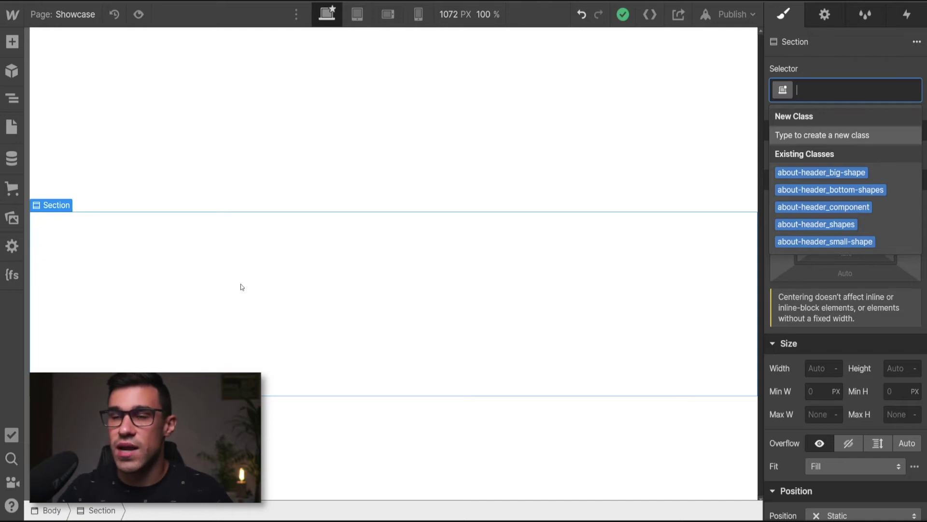
Step: Delete the page-padding wrapper and the trial section from the page
left_click(47, 162)
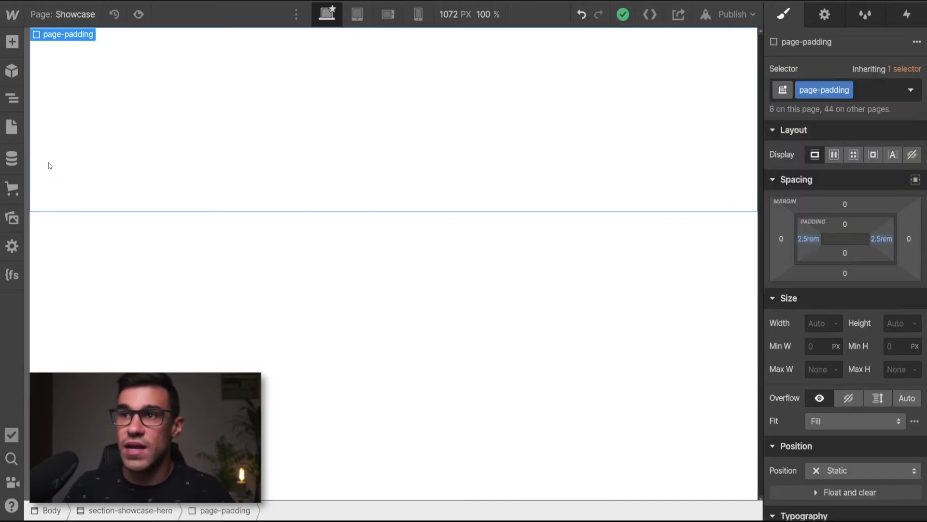
key("Delete")
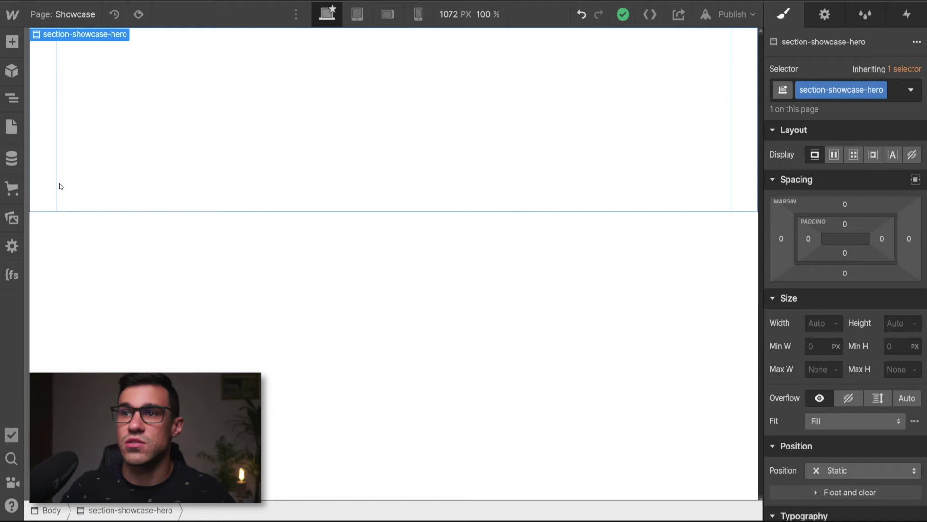
key("BackSpace")
key("Delete")
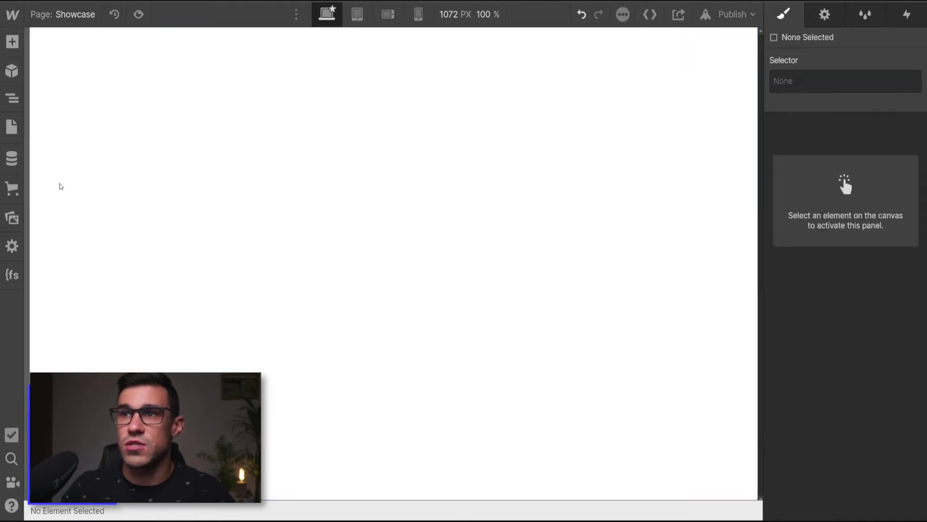
Step: On the Home page, delete section-home-header through section-home-faq from main-wrapper
left_click(12, 127)
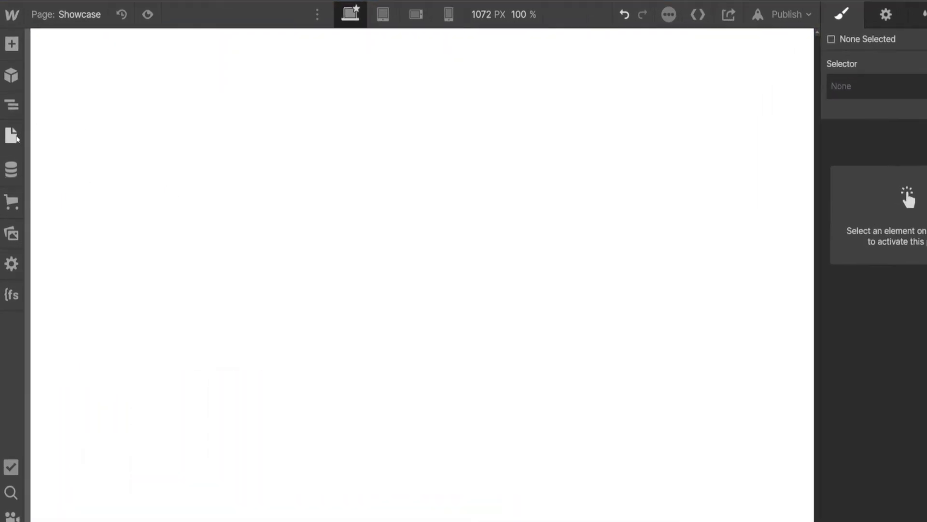
left_click(73, 122)
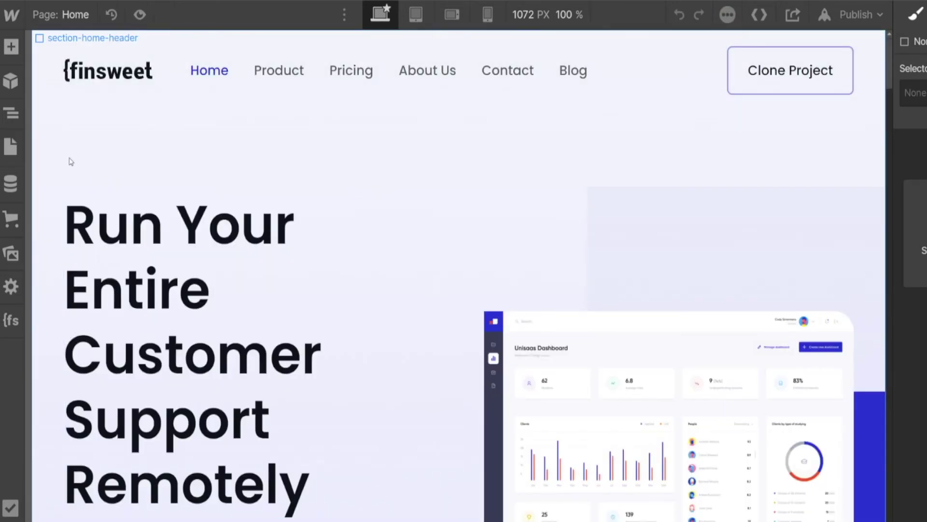
left_click(71, 161)
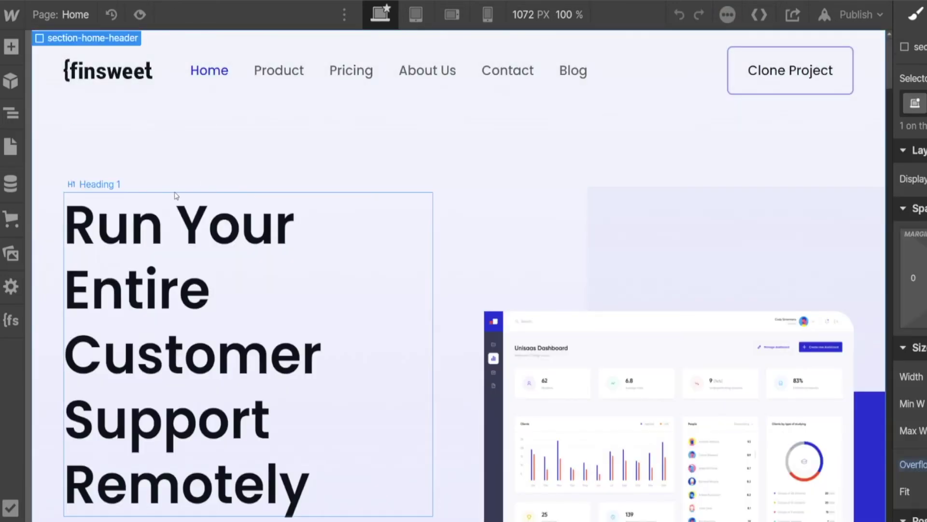
left_click(15, 119)
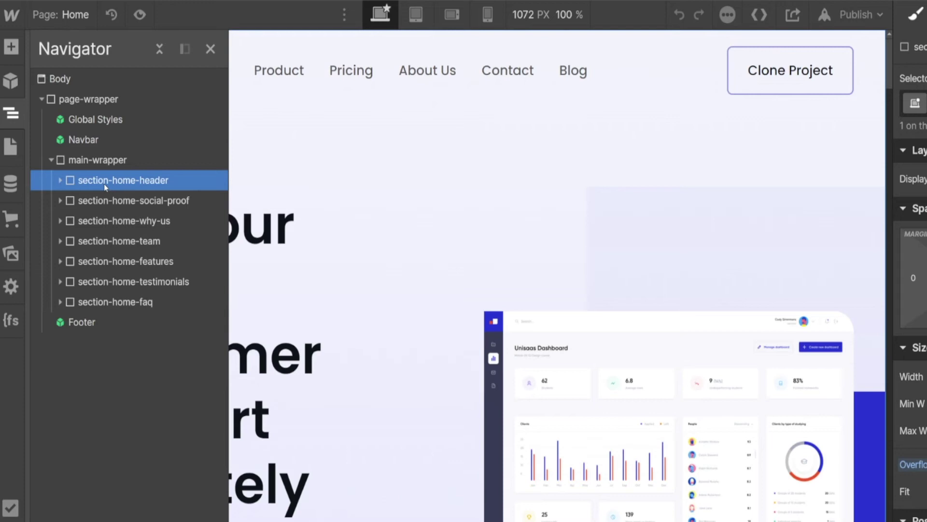
key("Delete")
key("Delete")
key("Delete")
key("Delete")
key("Delete")
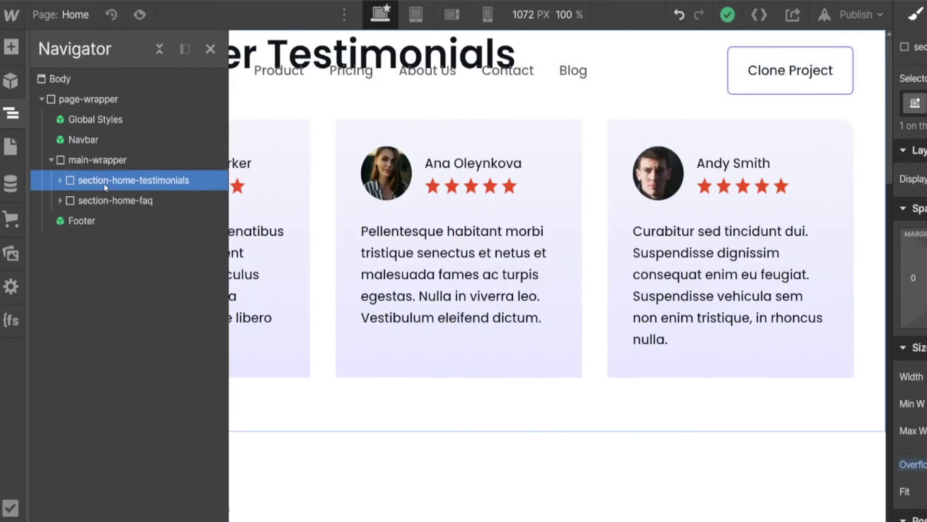
key("Delete")
key("Delete")
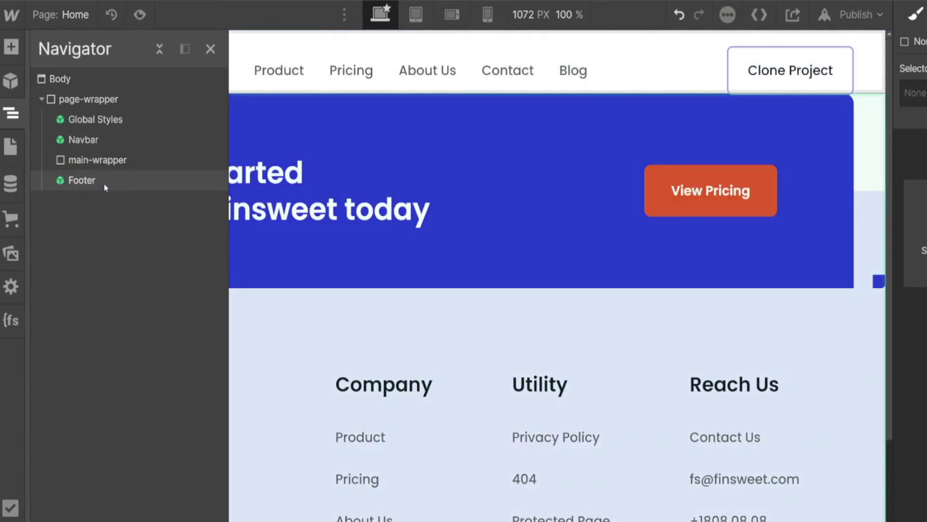
left_click(118, 164)
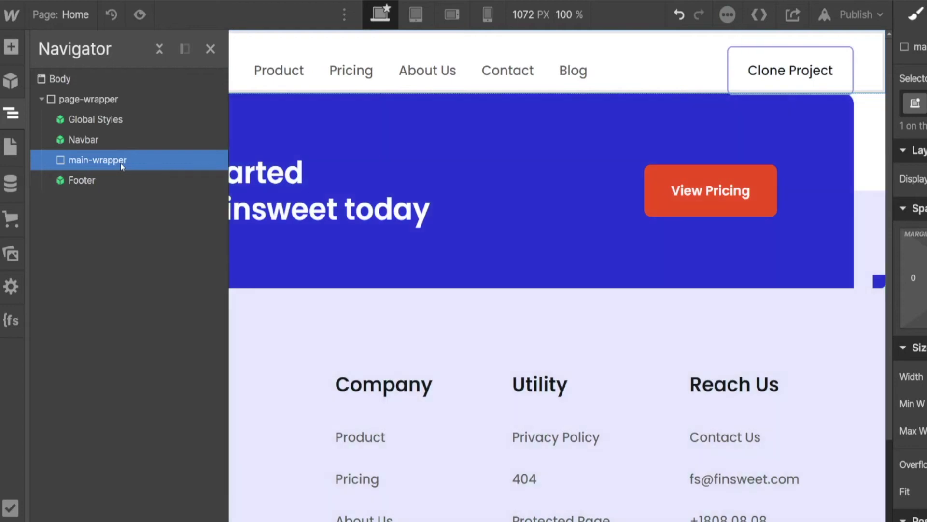
key("ctrl+e")
Step: Insert ss - Standard Structure into main-wrapper and save page-wrapper as symbol 'ps - Page structure'
type("ss")
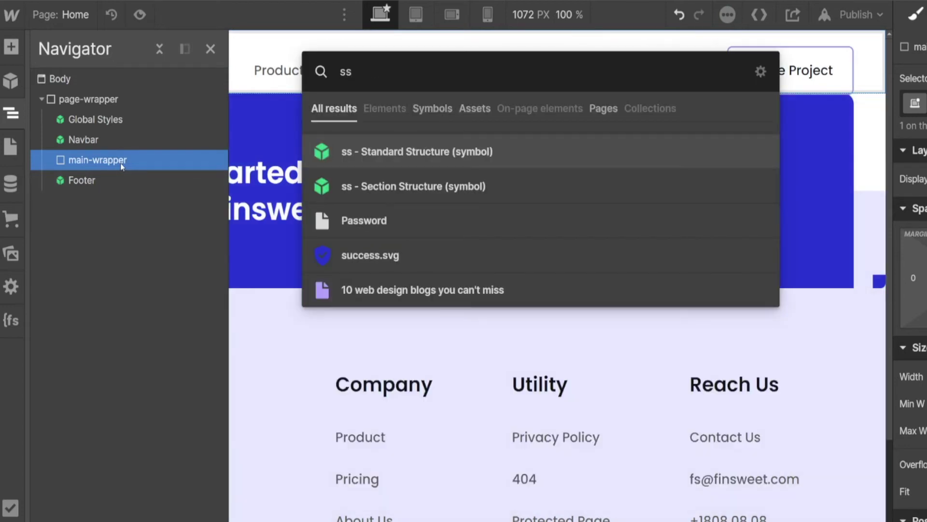
key("Return")
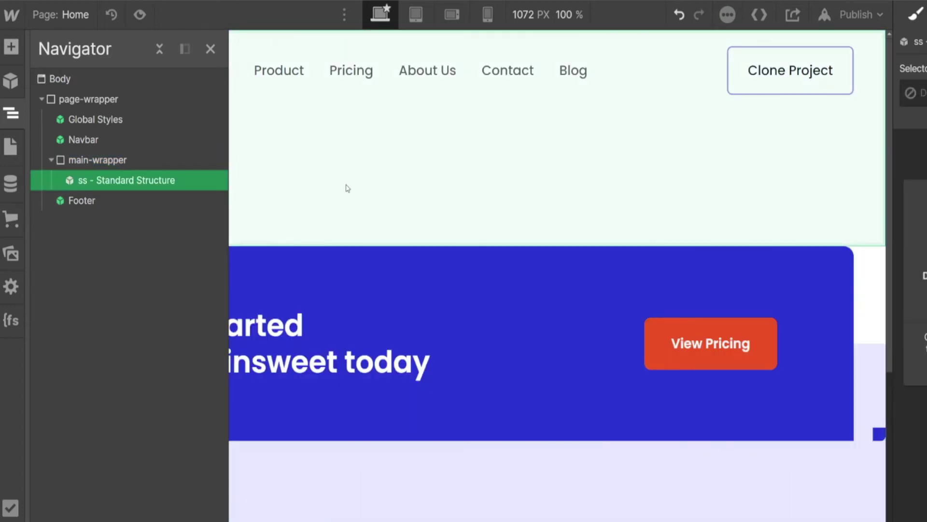
left_click(116, 99)
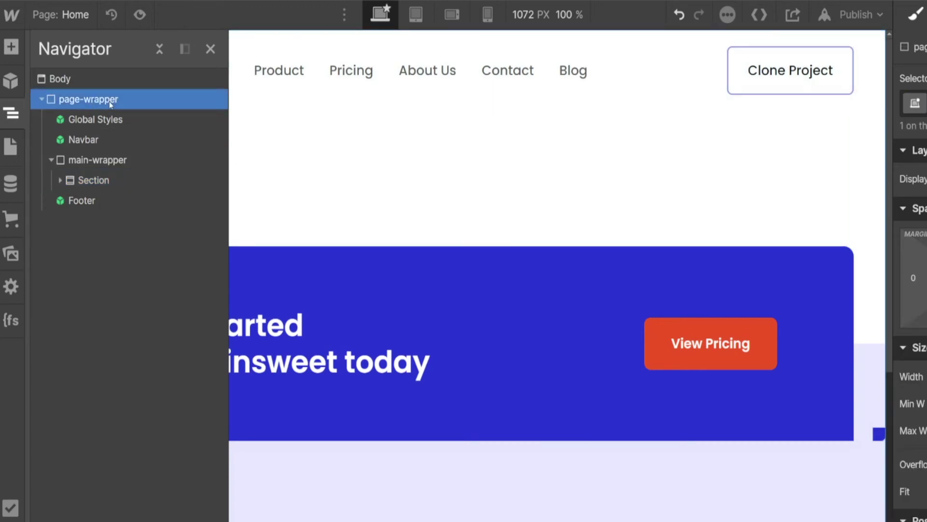
key("ctrl+shift+a")
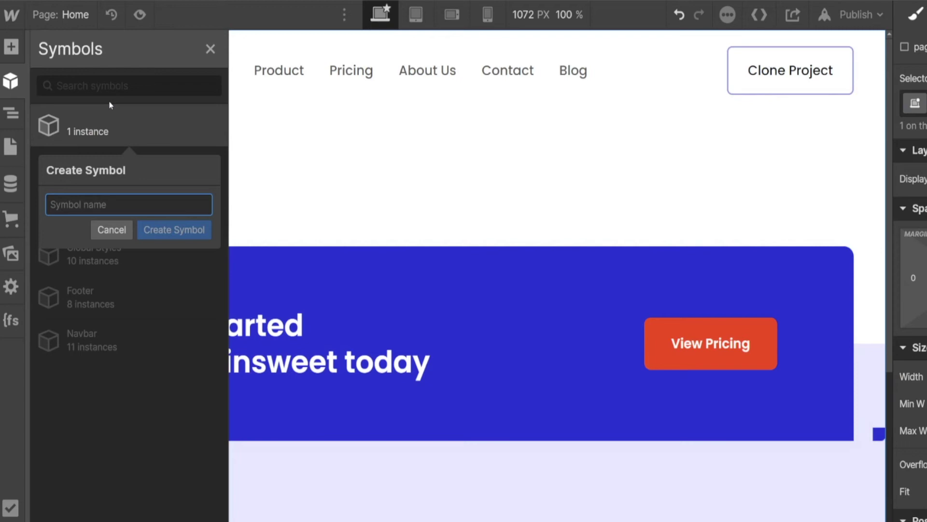
type("ps")
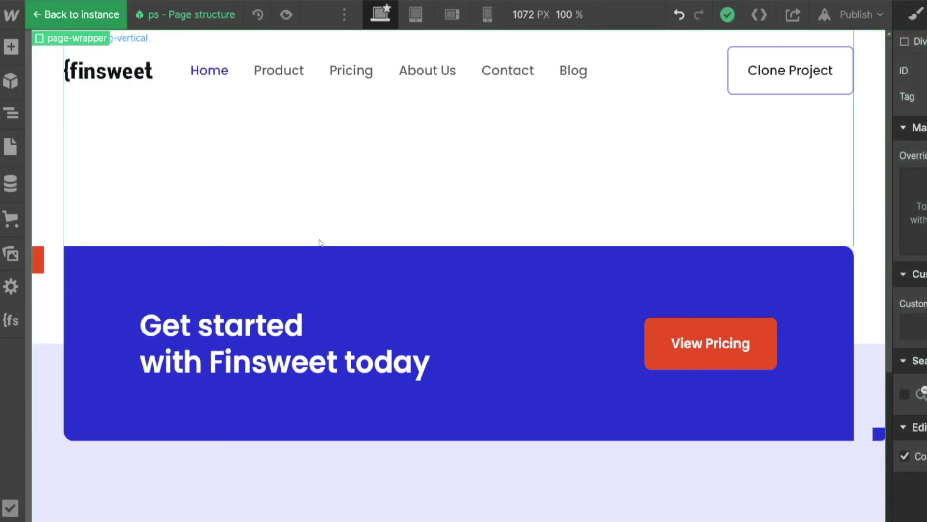
left_click(11, 113)
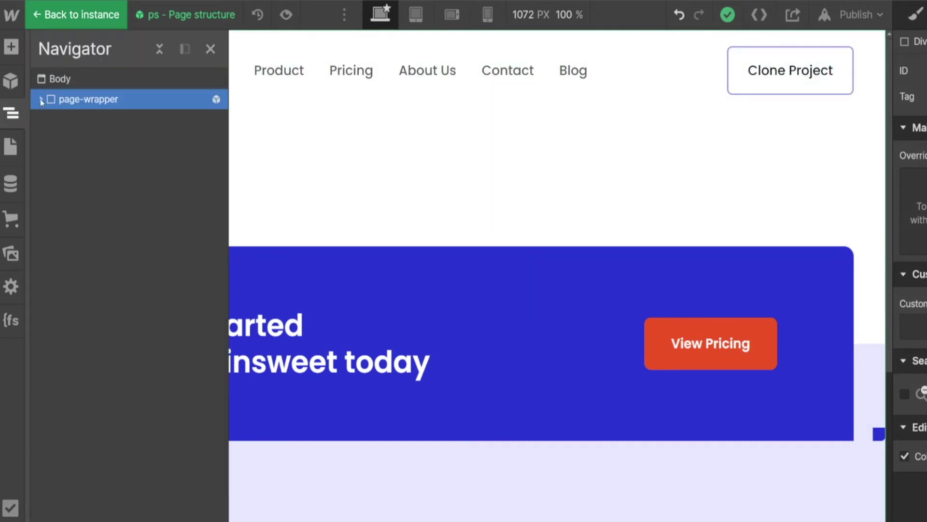
left_click(41, 99)
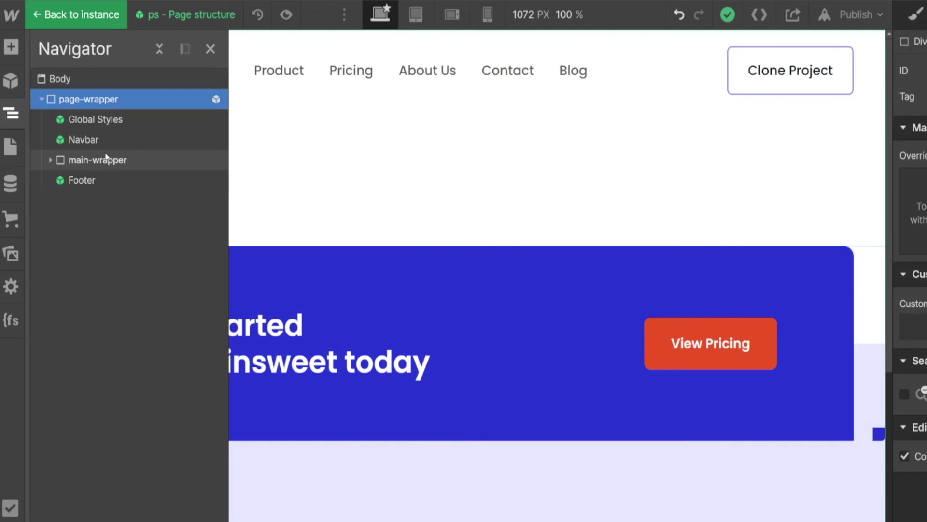
left_click(11, 146)
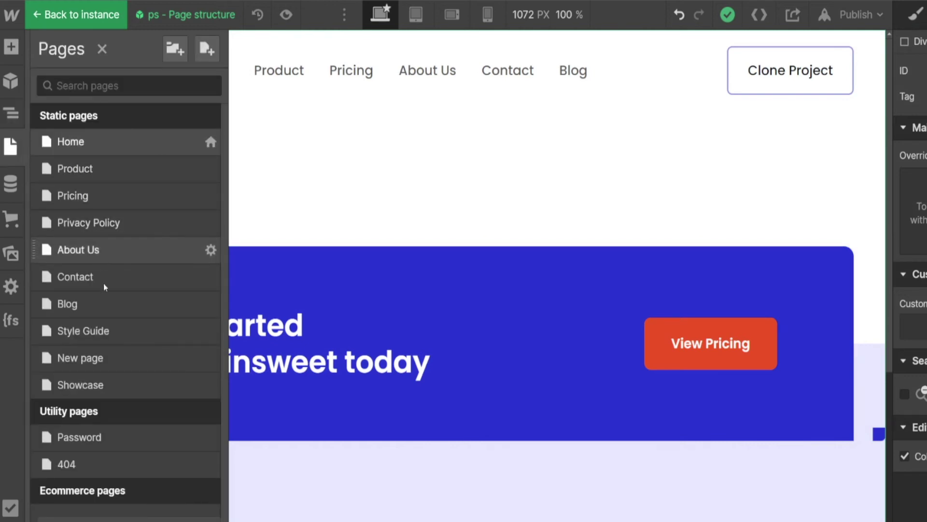
Step: On the Showcase page, insert the ps - Page structure symbol and unlink it
left_click(104, 384)
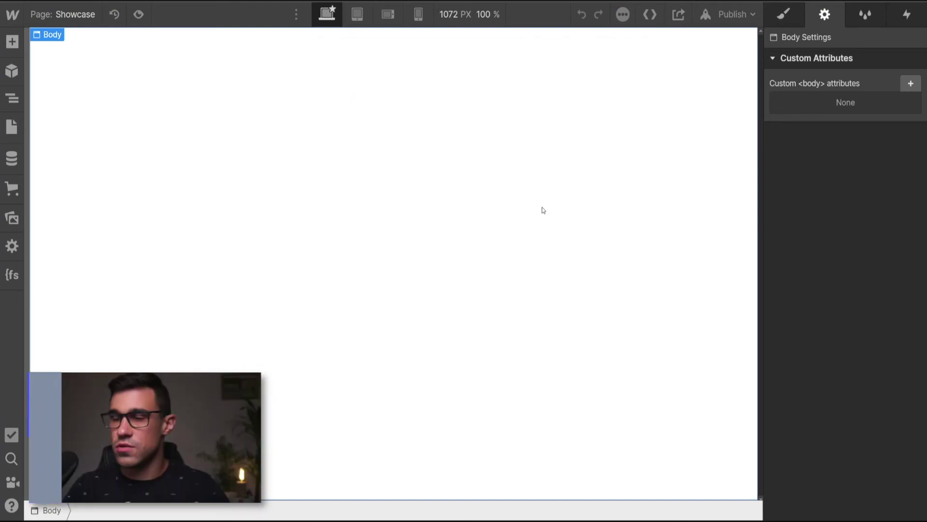
key("ctrl+e")
type("ps")
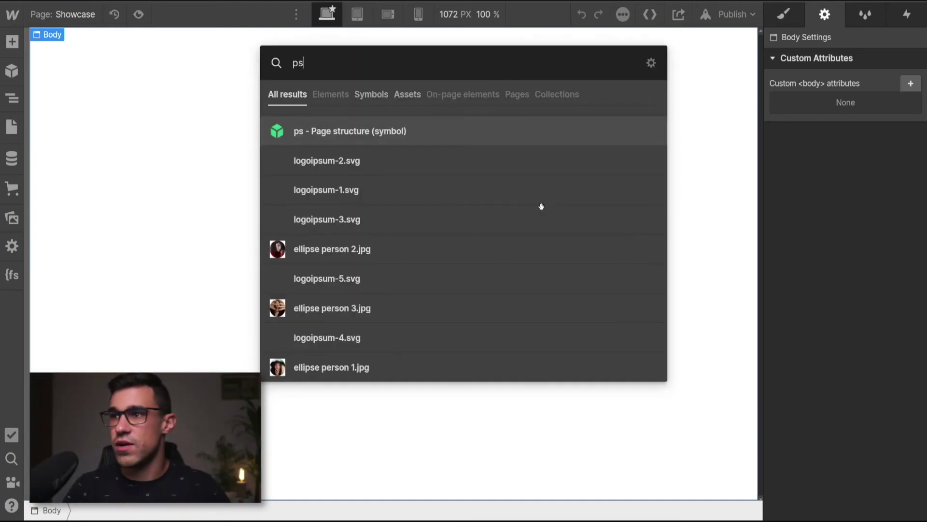
key("Return")
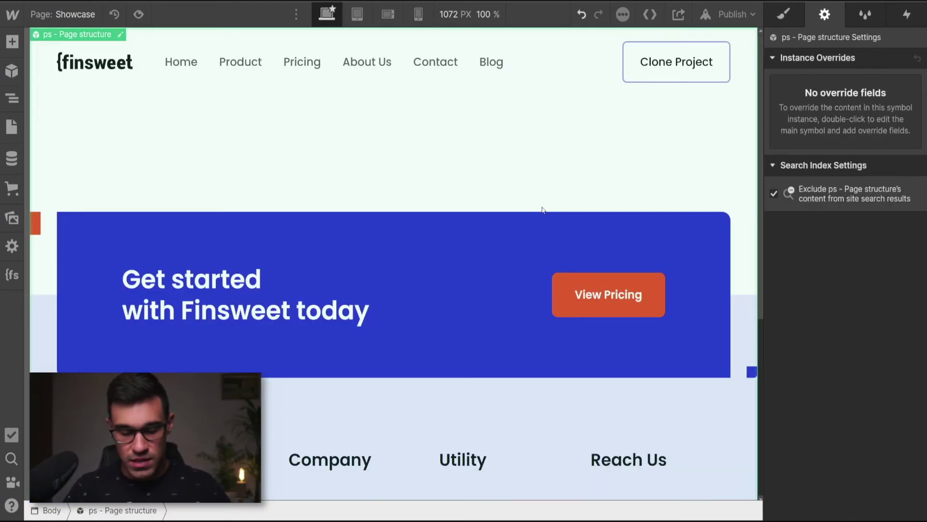
key("ctrl+z")
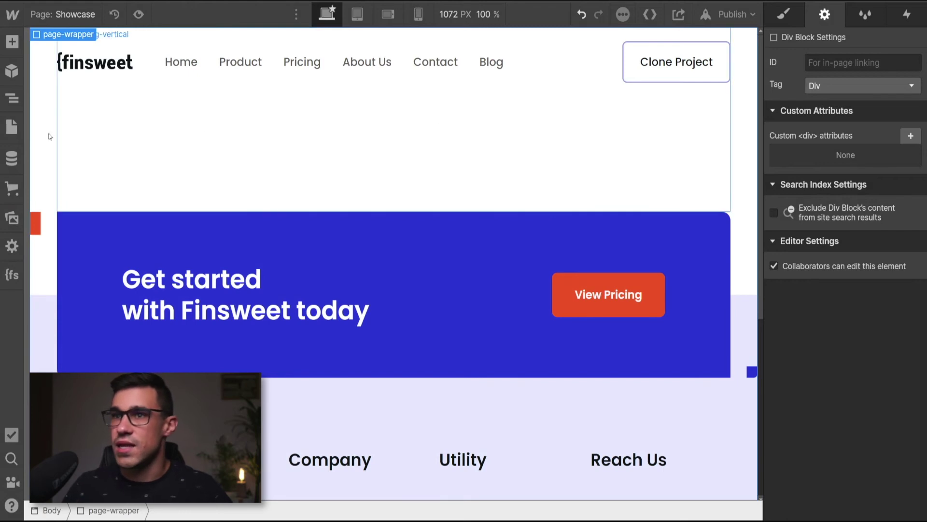
Step: Select the Section containing padding-vertical and begin assigning it a class
left_click(171, 141)
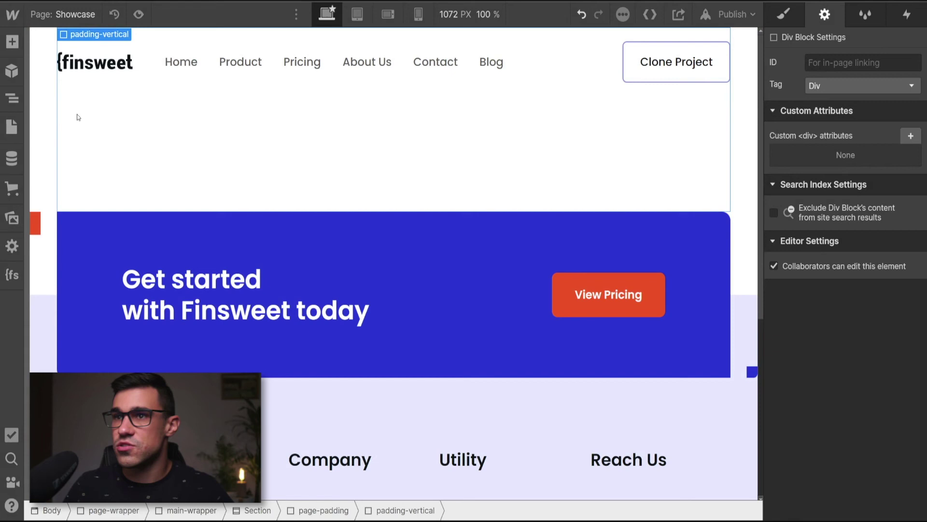
key("Escape")
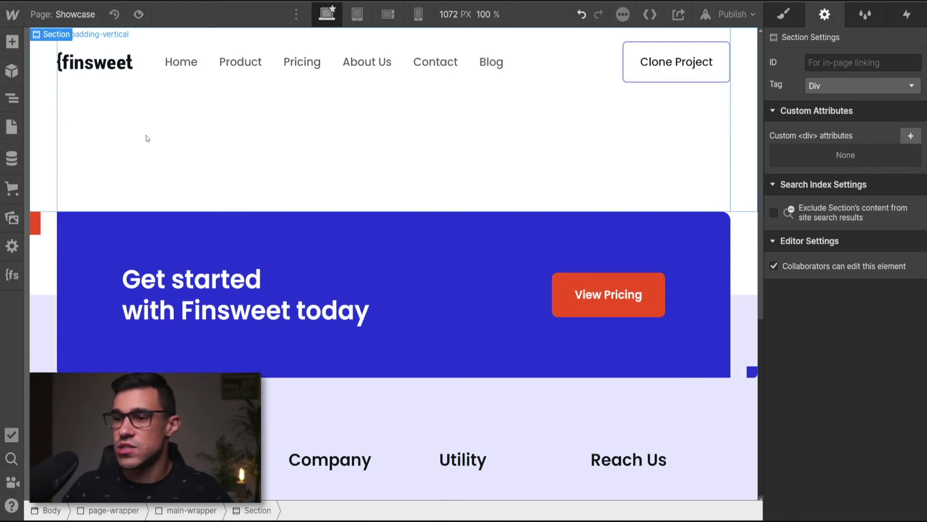
key("ctrl+Return")
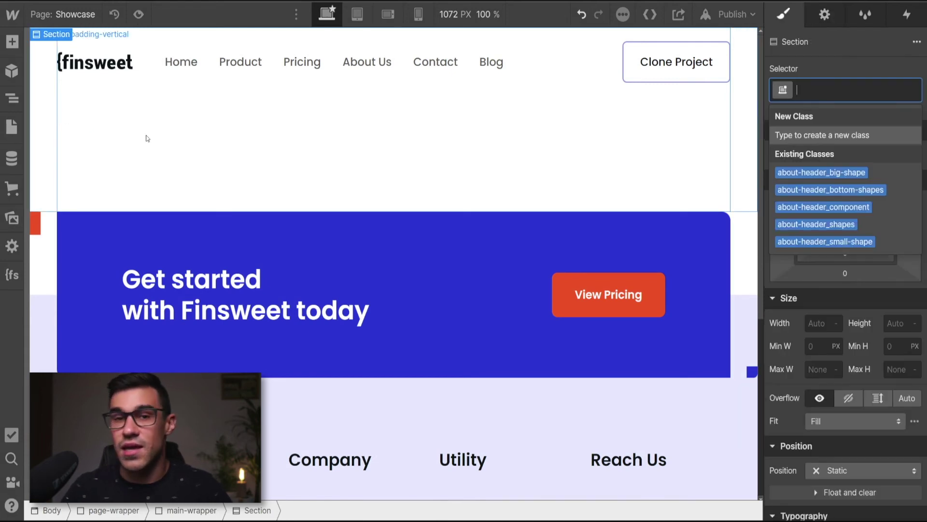